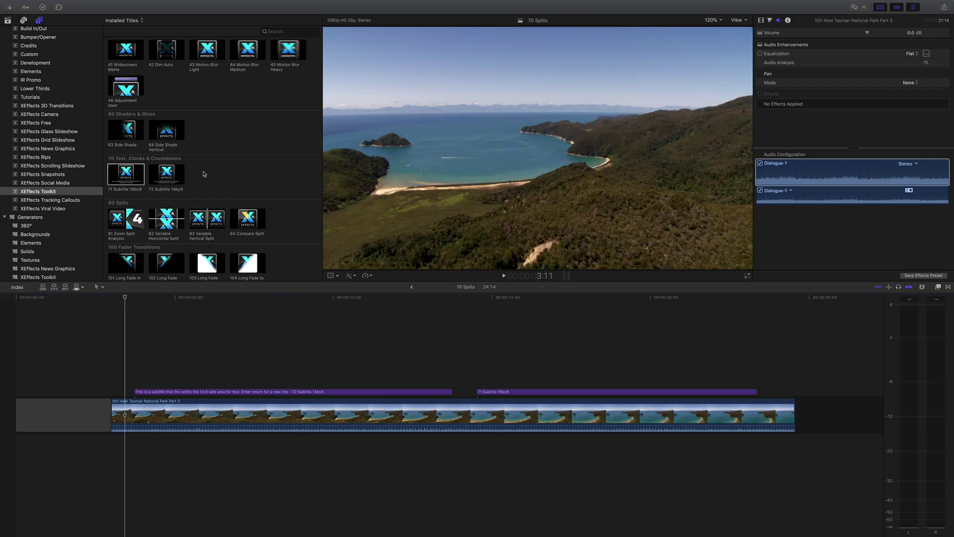
# Scrub the playhead to about 9:08 so the 14:9 subtitle appears in the viewer
pyautogui.moveTo(130, 298); pyautogui.dragTo(631, 341)
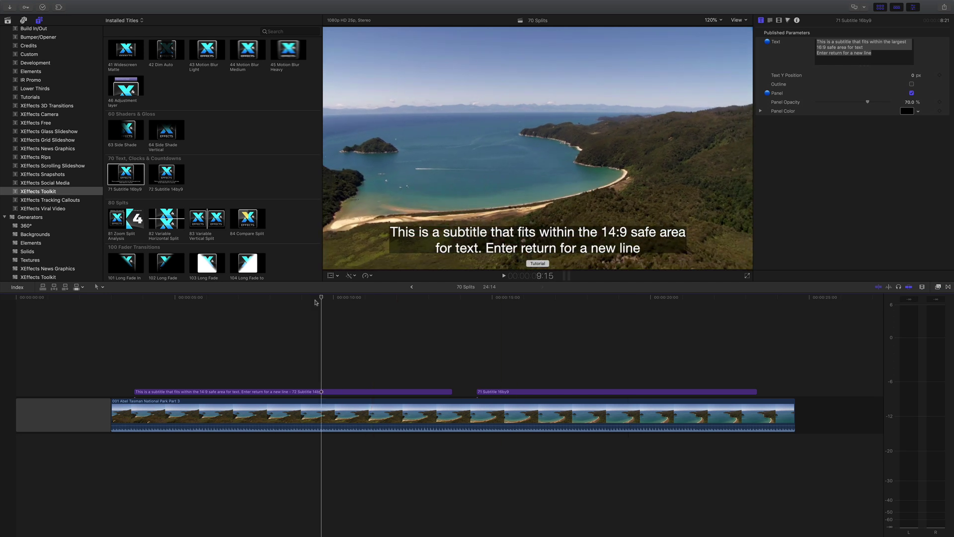
# Select the 72 Subtitle 14by9 title and add a test line 'sdsdsdsd' to its text
pyautogui.click(256, 307)
pyautogui.click(258, 393)
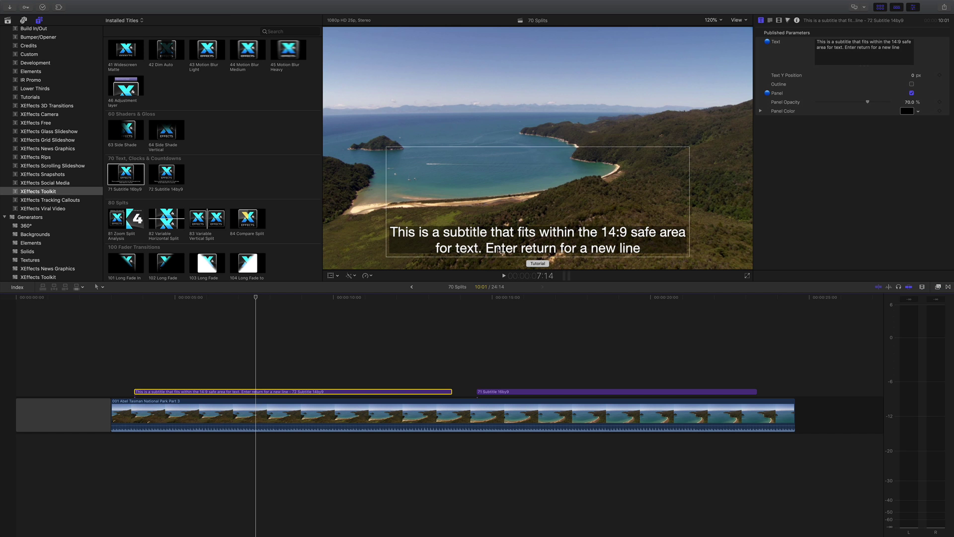
pyautogui.click(902, 50)
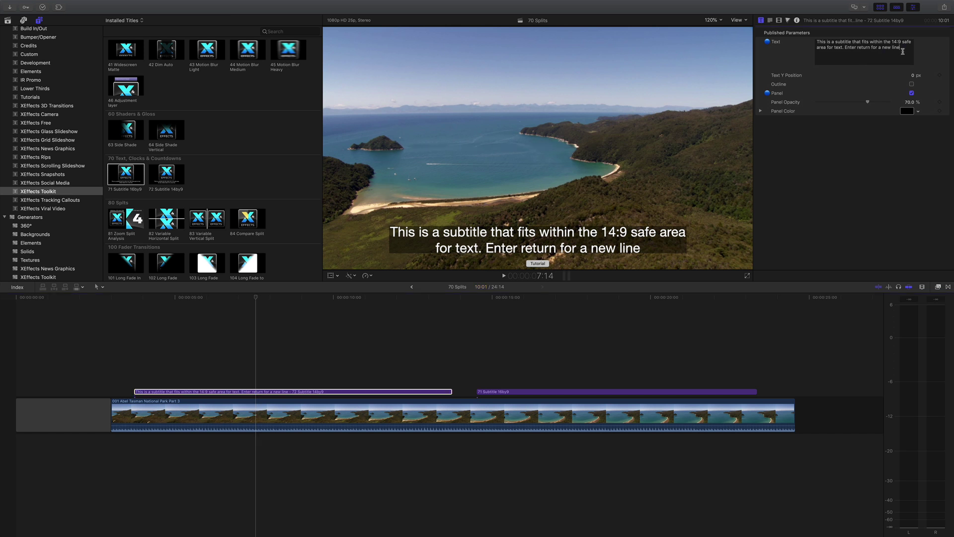
pyautogui.press('Return')
pyautogui.write('sdsdsdsd')
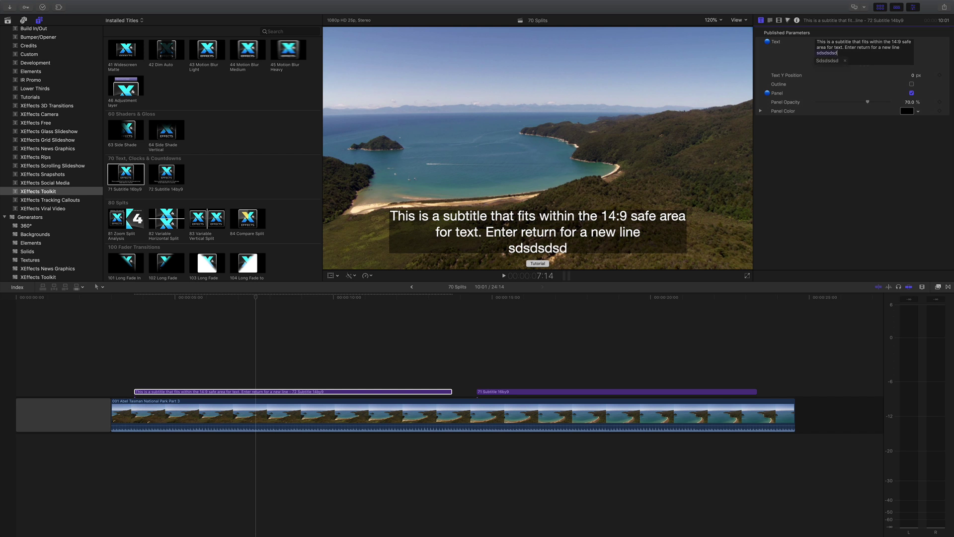
# Remove the test line and delete 'the 14:9 safe' so the text reads 'withinarea for text.'
pyautogui.press('BackSpace')
pyautogui.press('BackSpace')
pyautogui.press('BackSpace')
pyautogui.press('BackSpace')
pyautogui.press('BackSpace')
pyautogui.press('BackSpace')
pyautogui.press('BackSpace')
pyautogui.press('BackSpace')
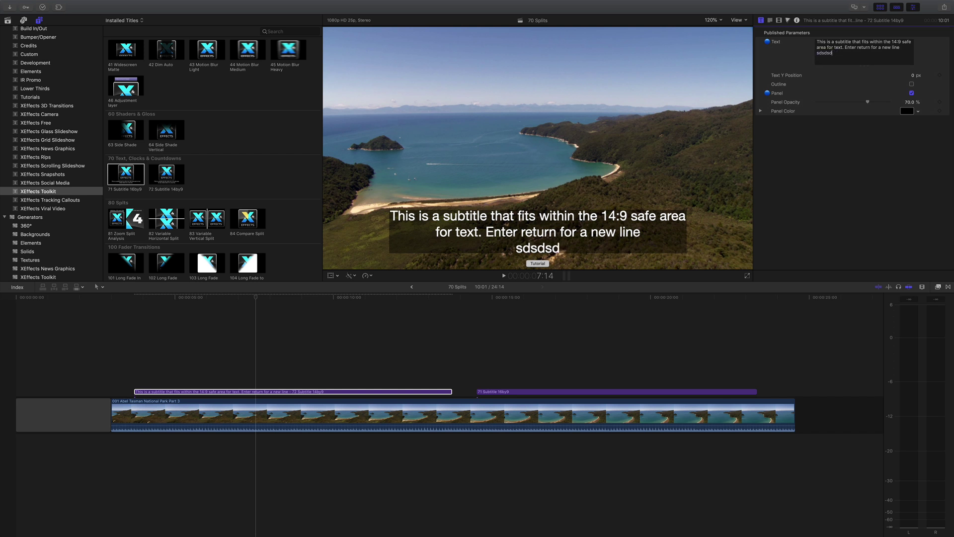
pyautogui.press('BackSpace')
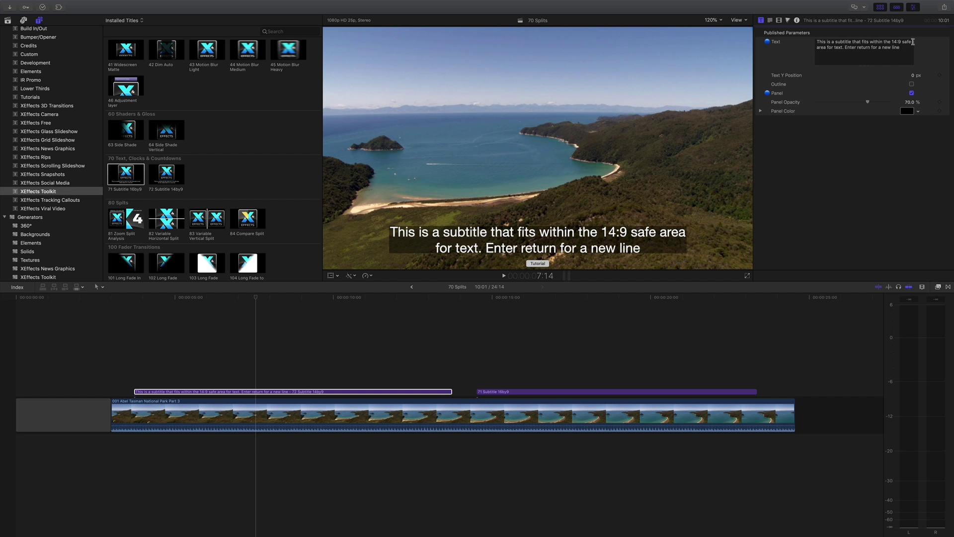
pyautogui.press('BackSpace')
pyautogui.press('BackSpace')
pyautogui.press('BackSpace')
pyautogui.press('BackSpace')
pyautogui.press('BackSpace')
pyautogui.press('BackSpace')
pyautogui.press('BackSpace')
pyautogui.press('BackSpace')
pyautogui.press('BackSpace')
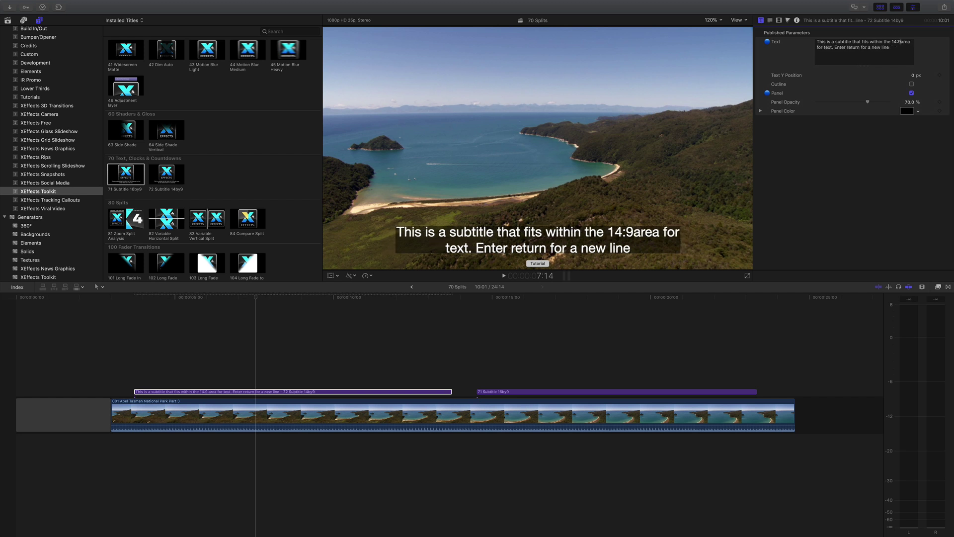
pyautogui.press('BackSpace')
pyautogui.press('BackSpace')
pyautogui.press('BackSpace')
pyautogui.press('BackSpace')
pyautogui.press('BackSpace')
pyautogui.press('BackSpace')
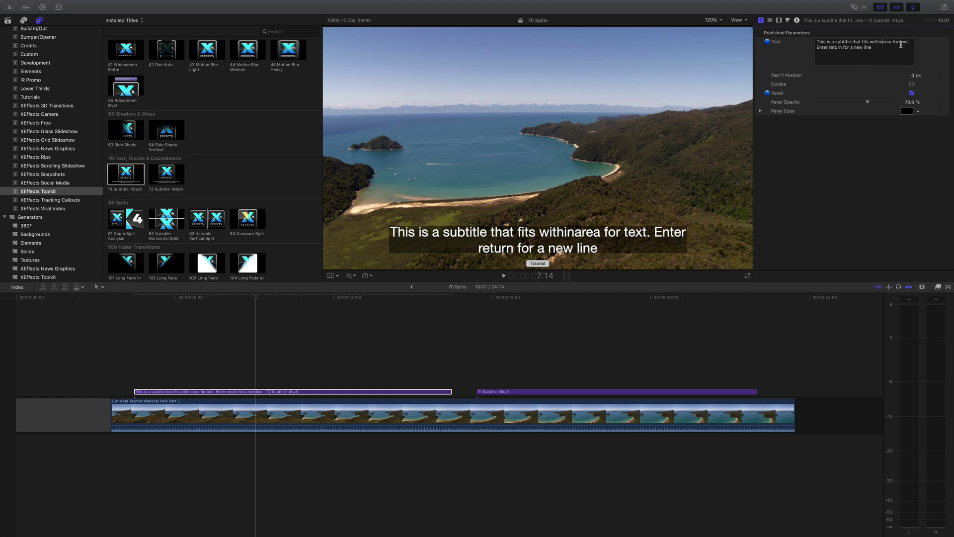
# Break the subtitle line before 'for' and raise the text to a 23 px Y position
pyautogui.click(893, 42)
pyautogui.press('Return')
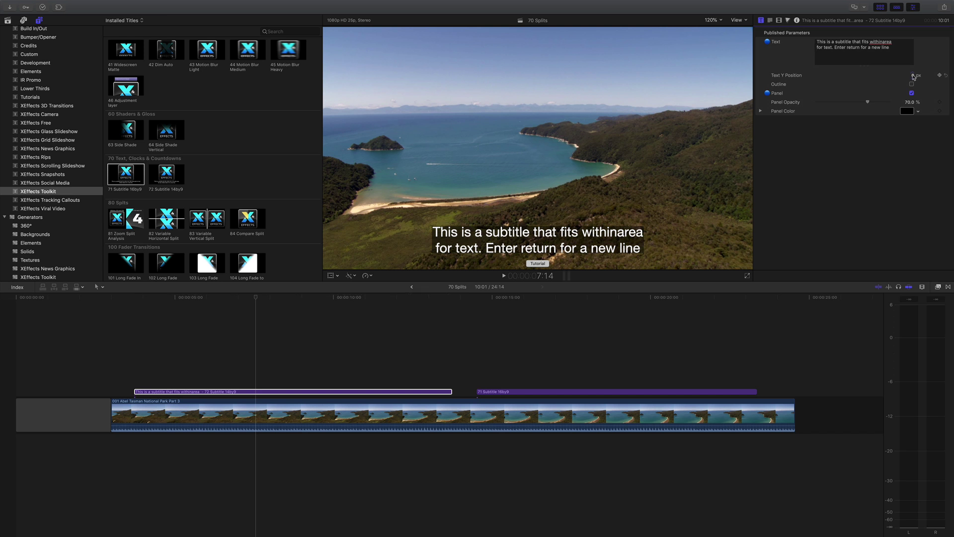
pyautogui.moveTo(914, 77); pyautogui.dragTo(937, 77)
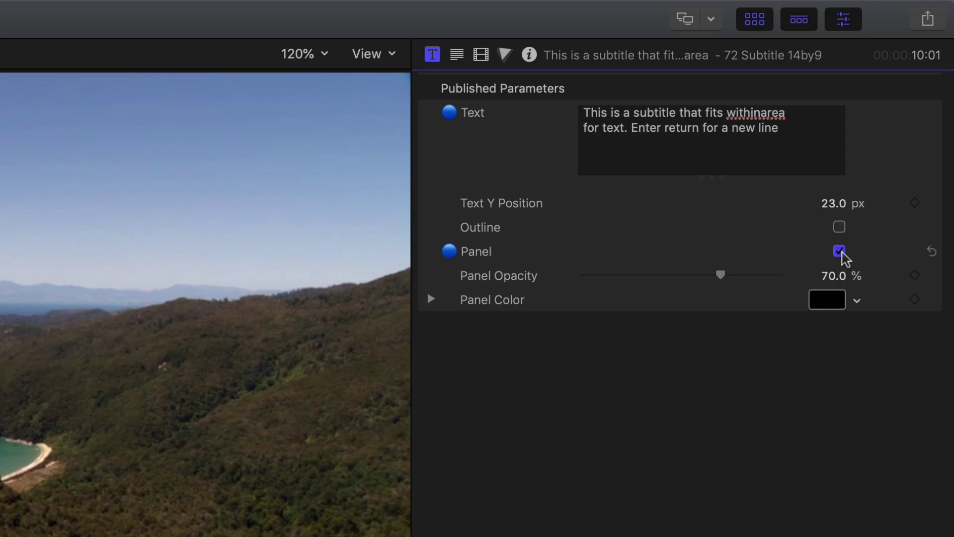
# Toggle the background panel off and back on, and set its opacity to about 75.95%
pyautogui.click(841, 253)
pyautogui.click(841, 255)
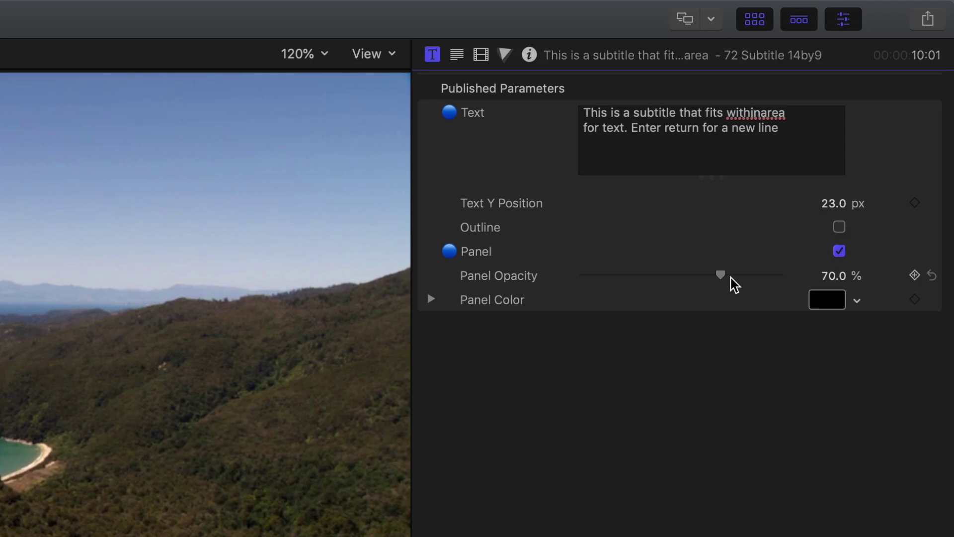
pyautogui.moveTo(724, 277); pyautogui.dragTo(665, 280)
pyautogui.moveTo(847, 103); pyautogui.dragTo(874, 104)
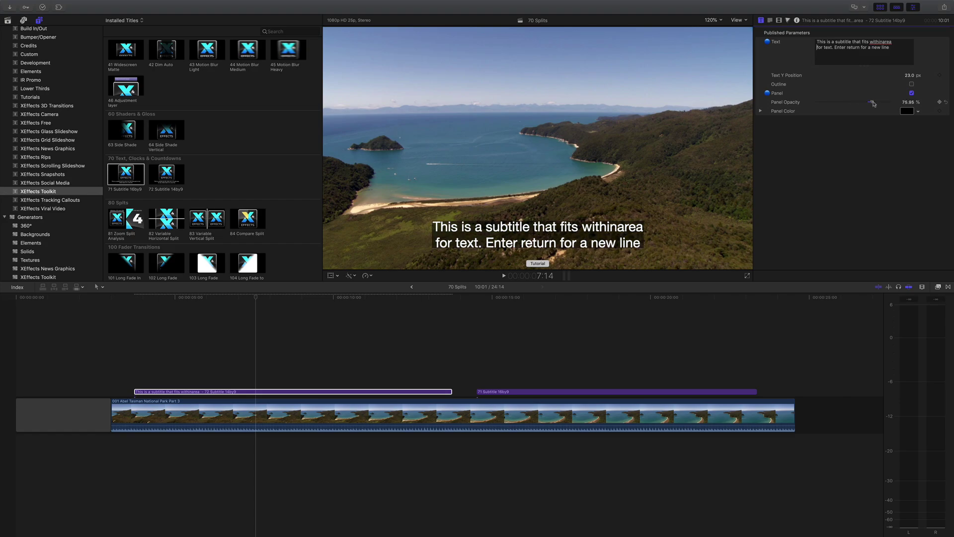
# Type filler text 'sdsdsdsdsddd' after 'withinarea' directly in the viewer
pyautogui.doubleClick(592, 238)
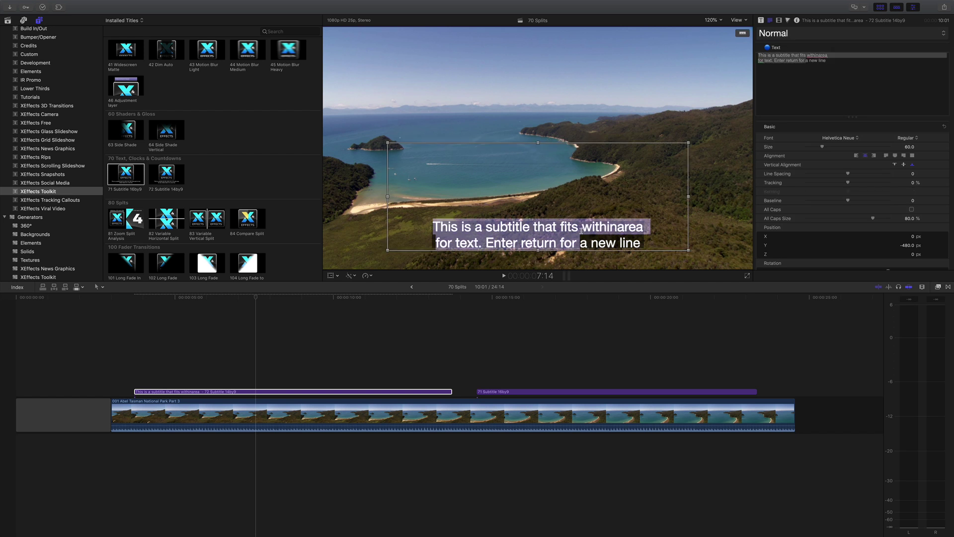
pyautogui.click(646, 230)
pyautogui.write('sdsdsdsd')
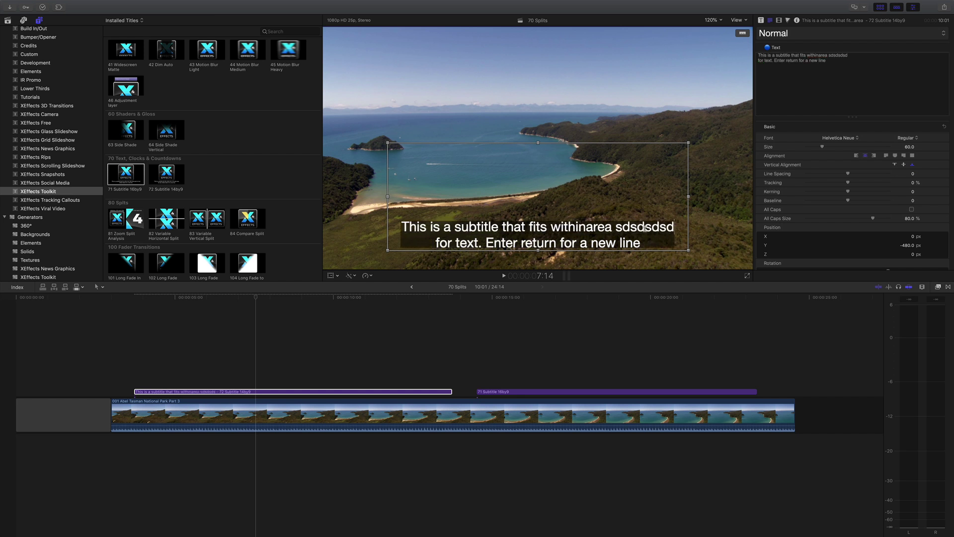
pyautogui.write('sddd')
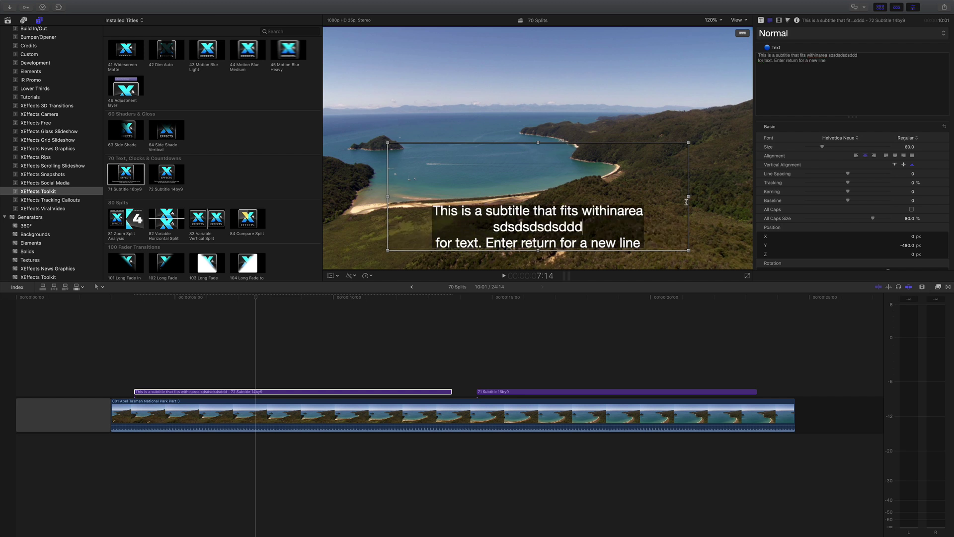
# Widen the text box to keep two lines, then scrub ahead to the 16:9 subtitle
pyautogui.moveTo(689, 198); pyautogui.dragTo(696, 202)
pyautogui.moveTo(390, 200); pyautogui.dragTo(388, 201)
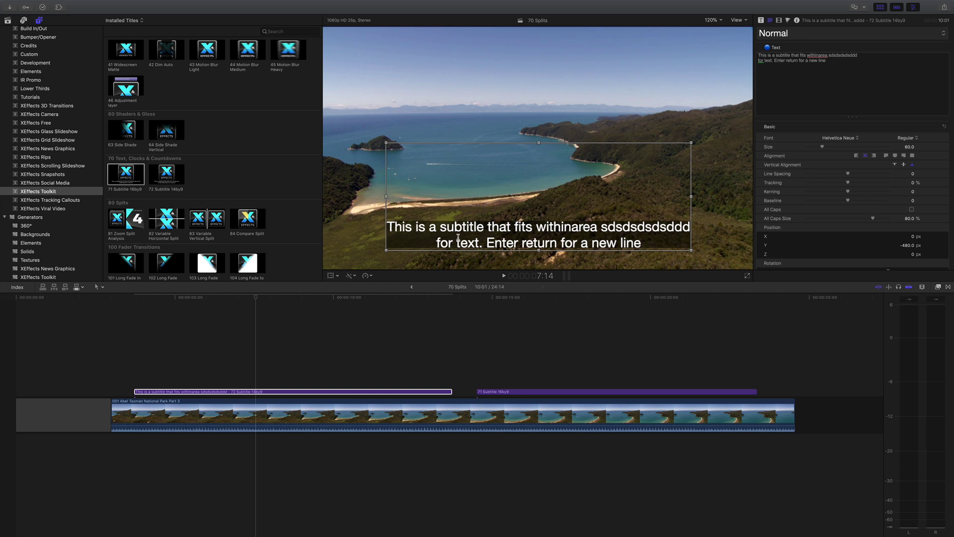
pyautogui.moveTo(422, 298); pyautogui.dragTo(548, 387)
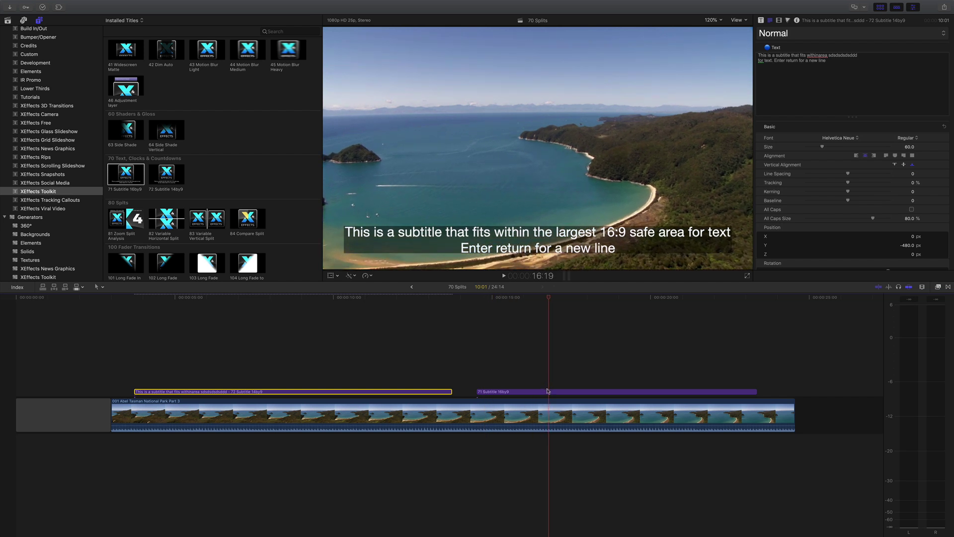
# Select the 71 Subtitle 16by9 title, show XEffects Toolkit generators, and pick 73 VT Clock Pro 25 FPS
pyautogui.click(547, 391)
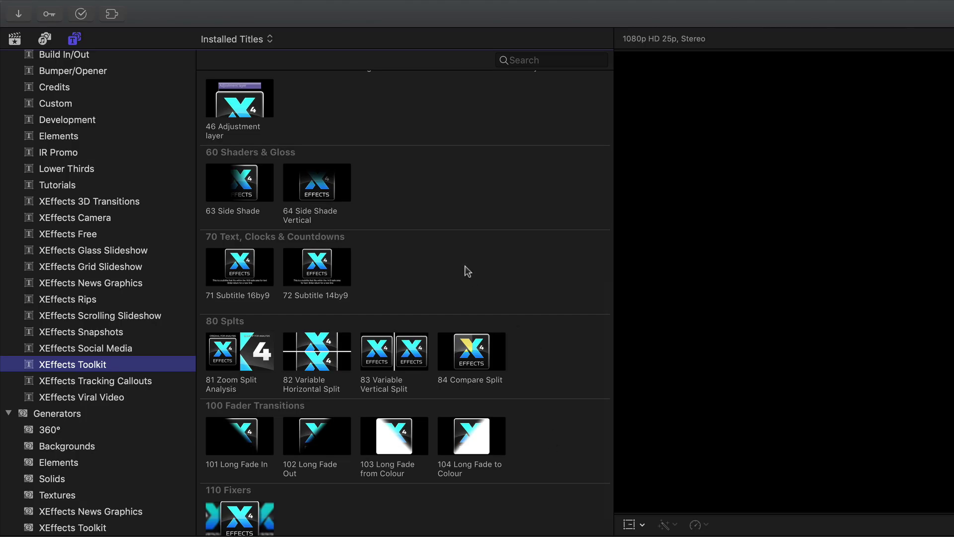
pyautogui.click(105, 526)
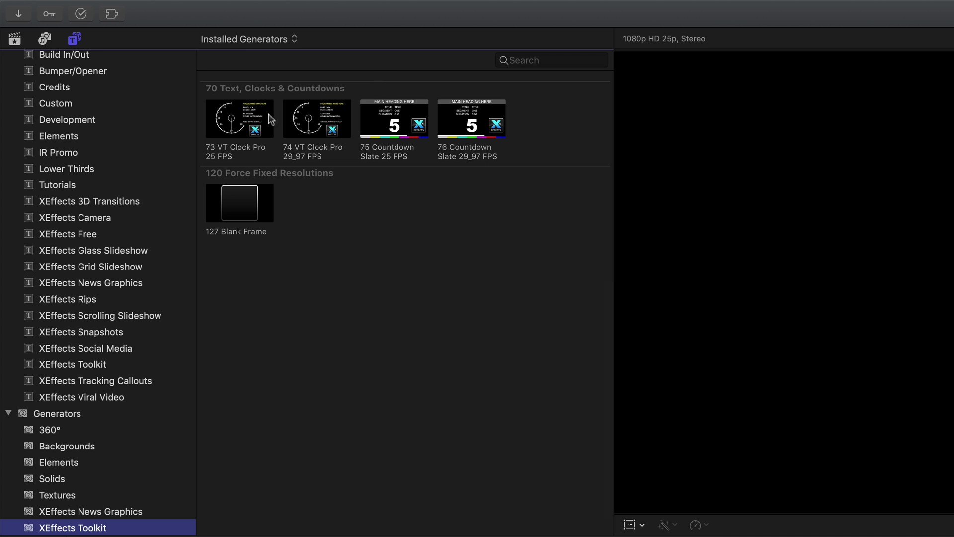
pyautogui.click(255, 118)
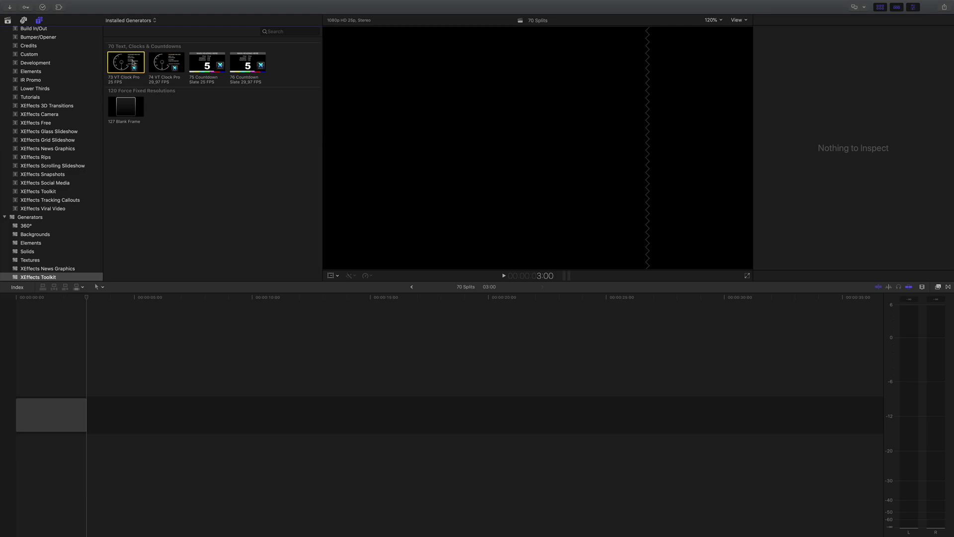
# Append the 73 VT Clock Pro 25 FPS clip and set its Duration to 10 Second Clock 25 FPS
pyautogui.press('e')
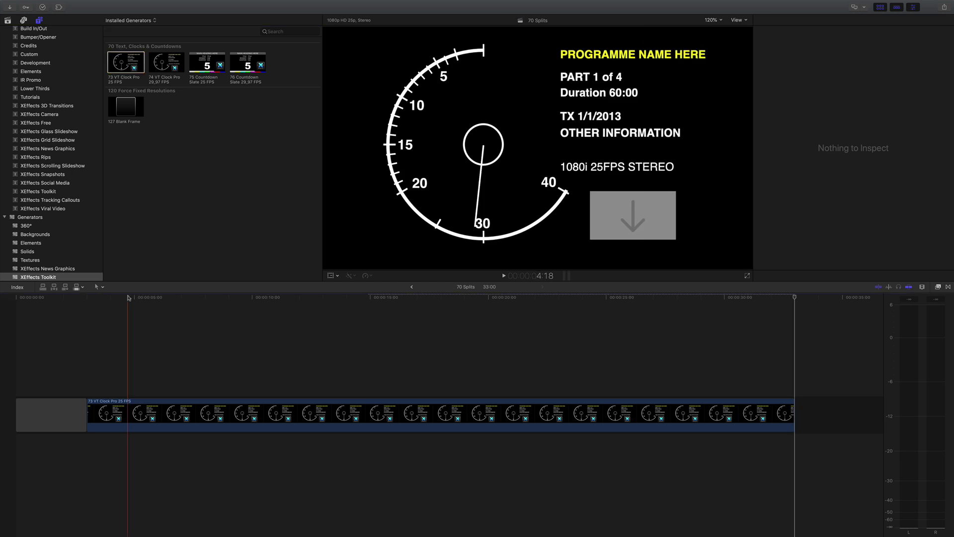
pyautogui.moveTo(128, 298); pyautogui.dragTo(499, 358)
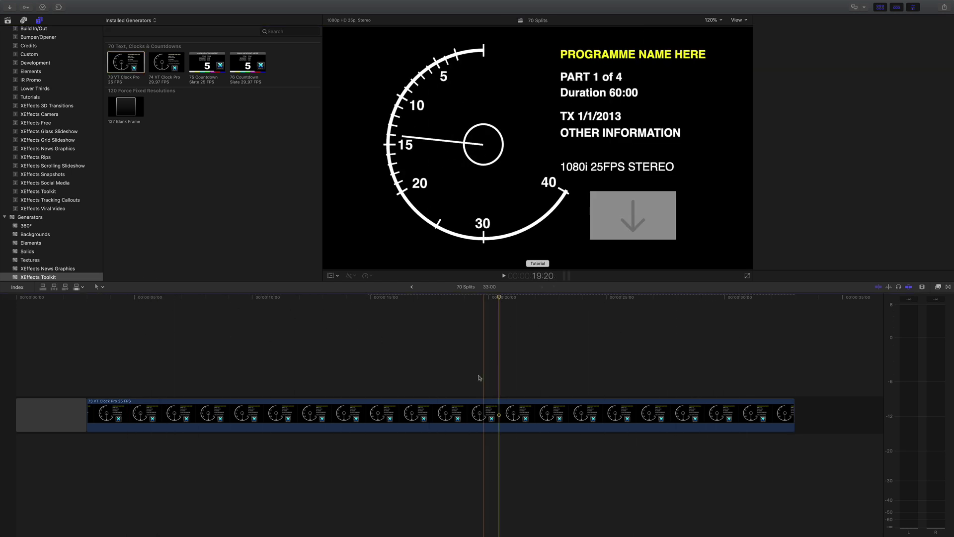
pyautogui.click(449, 415)
pyautogui.press('super+4')
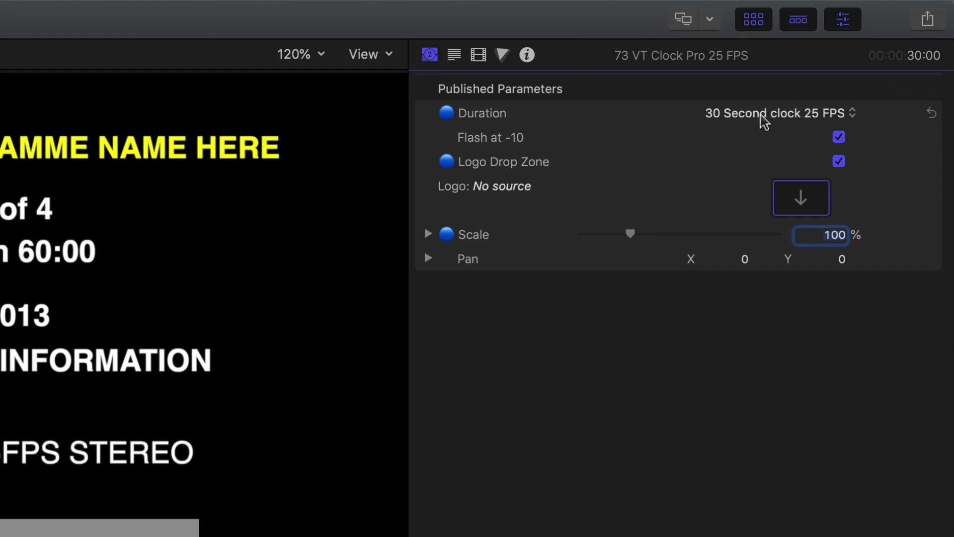
pyautogui.click(763, 120)
pyautogui.click(760, 149)
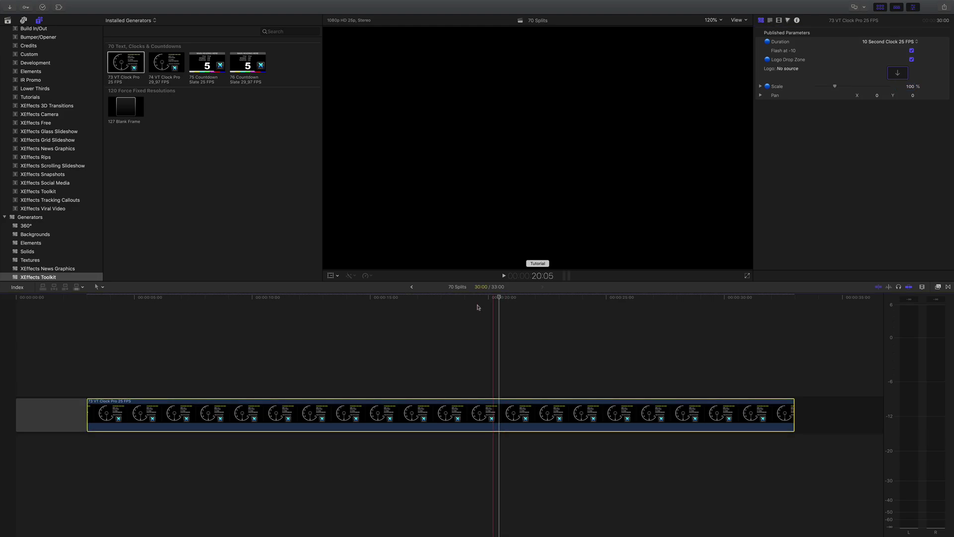
pyautogui.moveTo(475, 303); pyautogui.dragTo(205, 309)
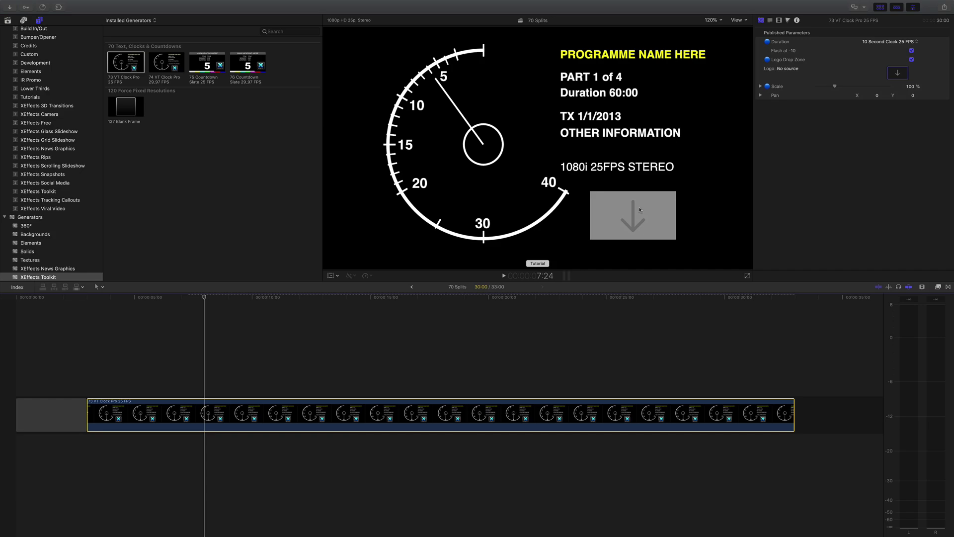
# Shift the clock's Pan X value and scrub to preview the clock hand sweeping
pyautogui.moveTo(878, 97); pyautogui.dragTo(917, 86)
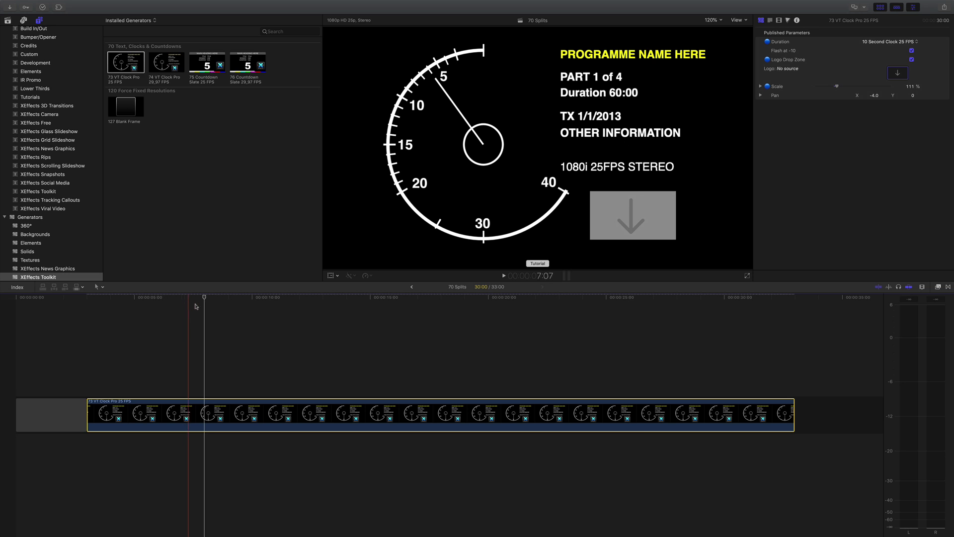
pyautogui.moveTo(205, 300)
pyautogui.mouseDown()
pyautogui.moveTo(187, 298)
pyautogui.moveTo(259, 305)
pyautogui.moveTo(199, 306)
pyautogui.mouseUp()
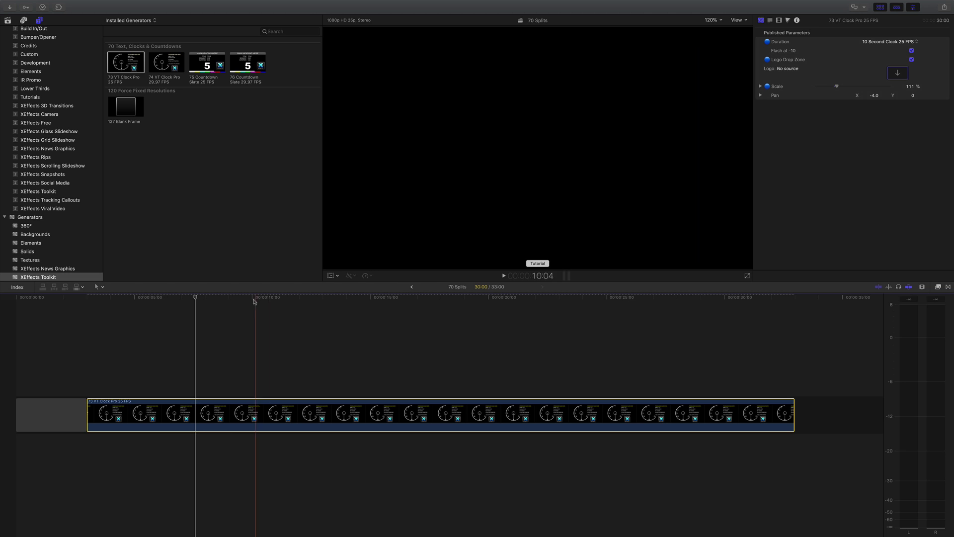
# Delete the VT clock clip and append the 75 Countdown Slate 25 FPS generator
pyautogui.press('BackSpace')
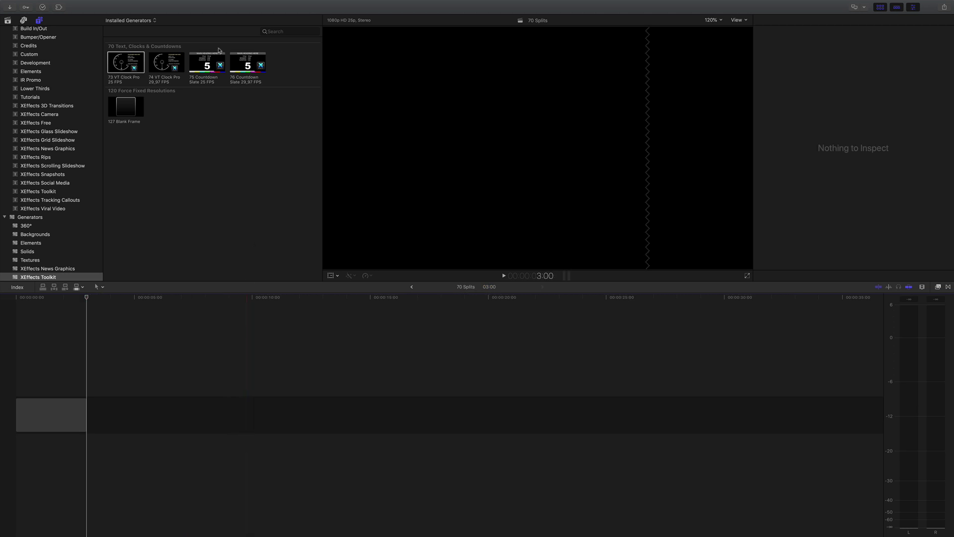
pyautogui.click(219, 54)
pyautogui.press('e')
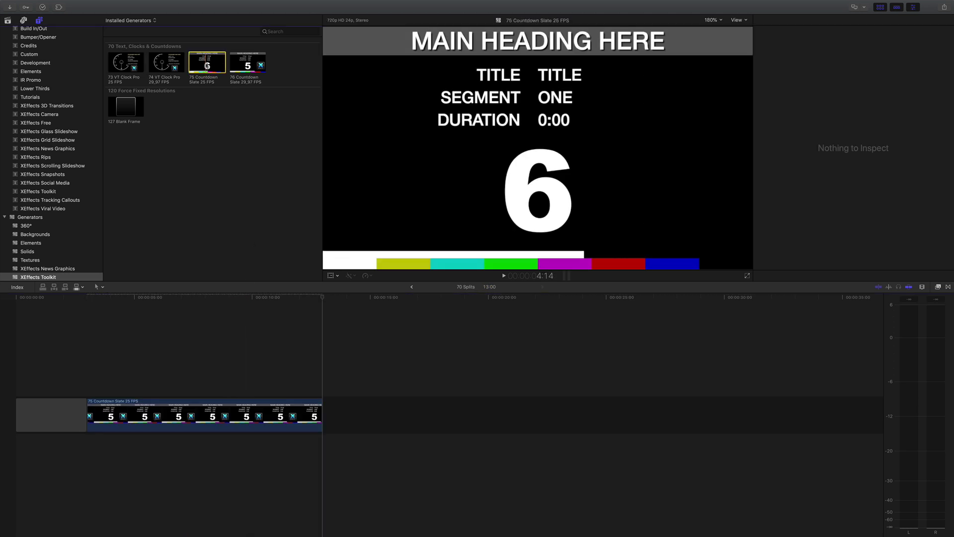
pyautogui.moveTo(199, 302)
pyautogui.mouseDown()
pyautogui.moveTo(151, 305)
pyautogui.moveTo(204, 305)
pyautogui.moveTo(178, 304)
pyautogui.moveTo(186, 309)
pyautogui.mouseUp()
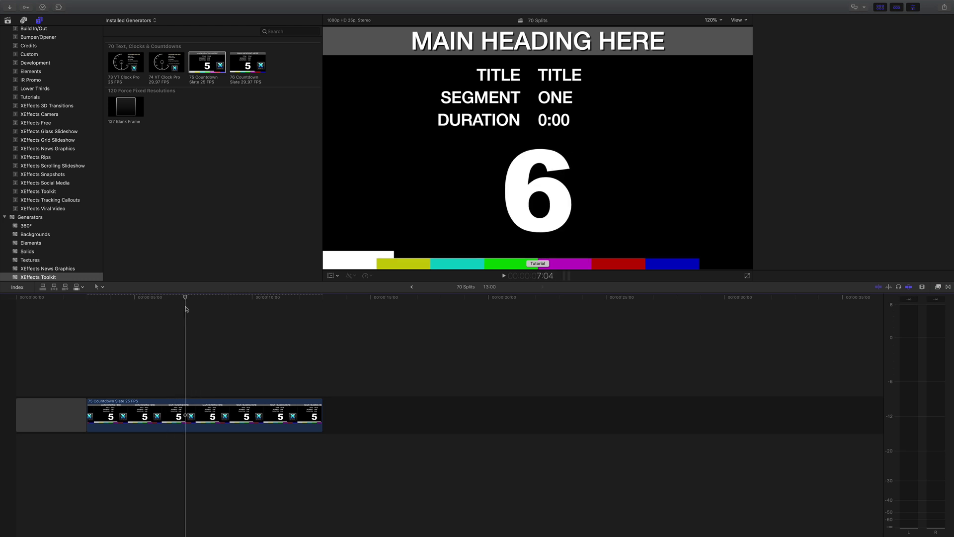
pyautogui.click(180, 412)
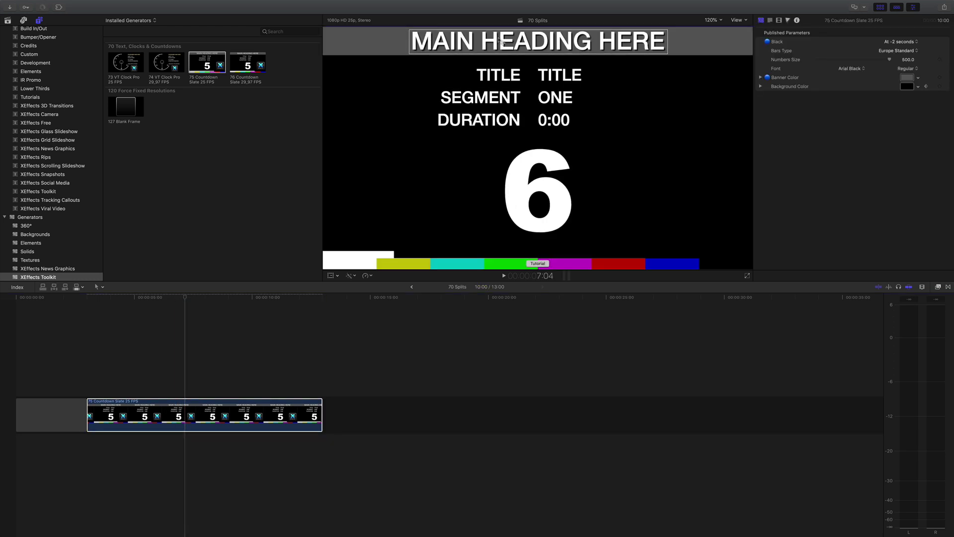
# Replace the slate's main heading with BREAKING NEWS and play it back to check
pyautogui.doubleClick(661, 46)
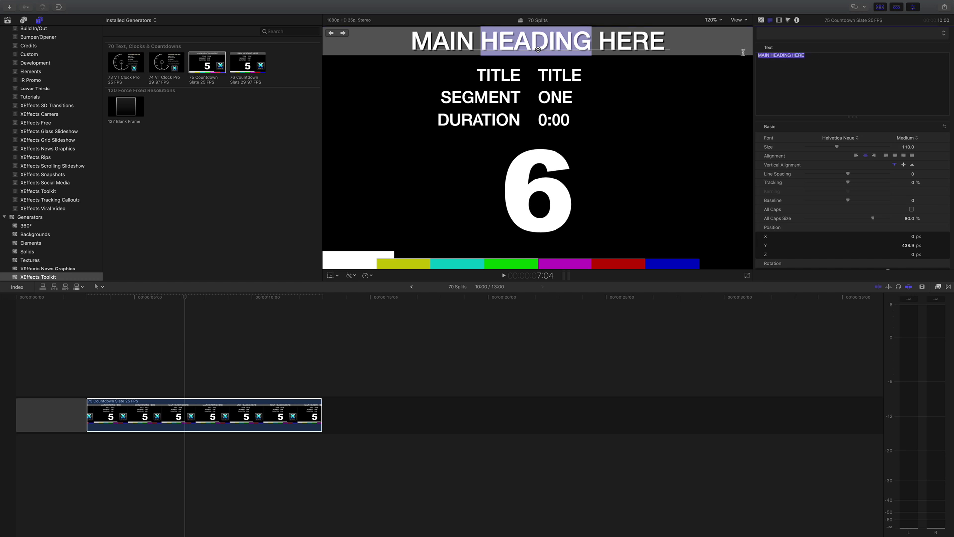
pyautogui.press('super+a')
pyautogui.write('BREA')
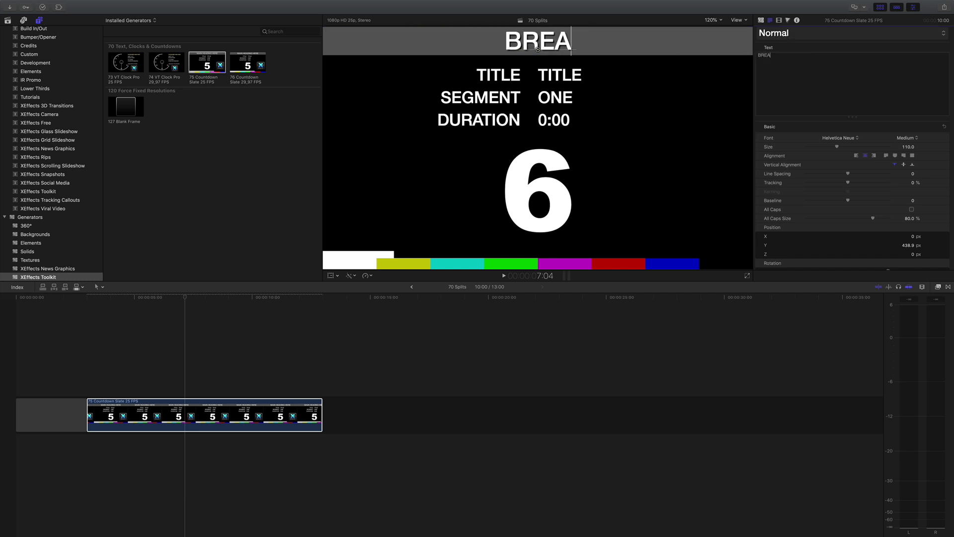
pyautogui.write('KING NEWS')
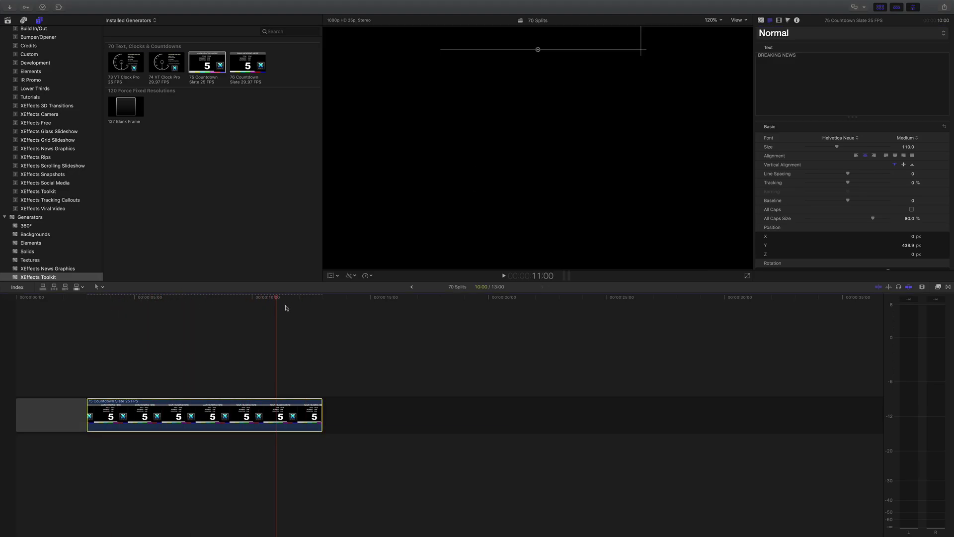
pyautogui.press('space')
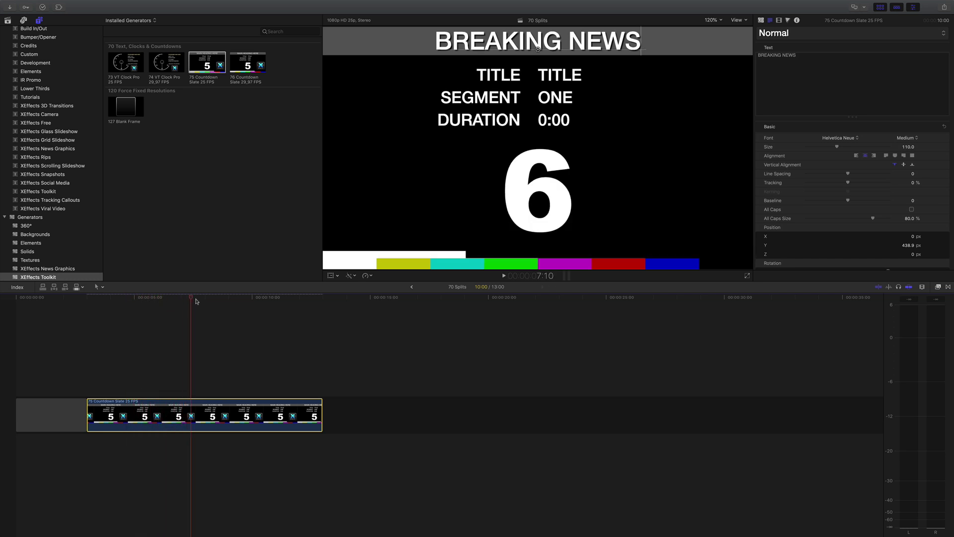
pyautogui.press('space')
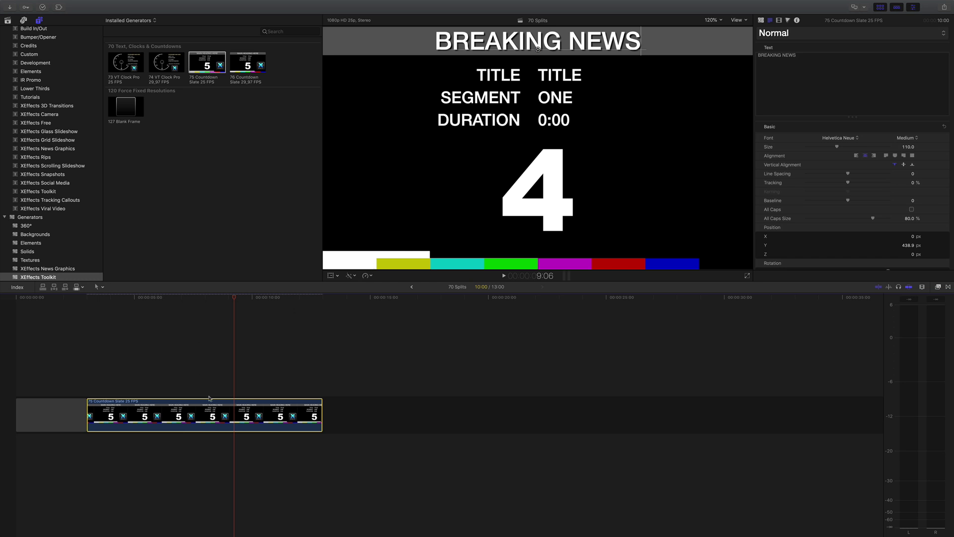
# Set the countdown slate's Bars Type to US Standard and scrub to preview it
pyautogui.click(761, 21)
pyautogui.click(909, 52)
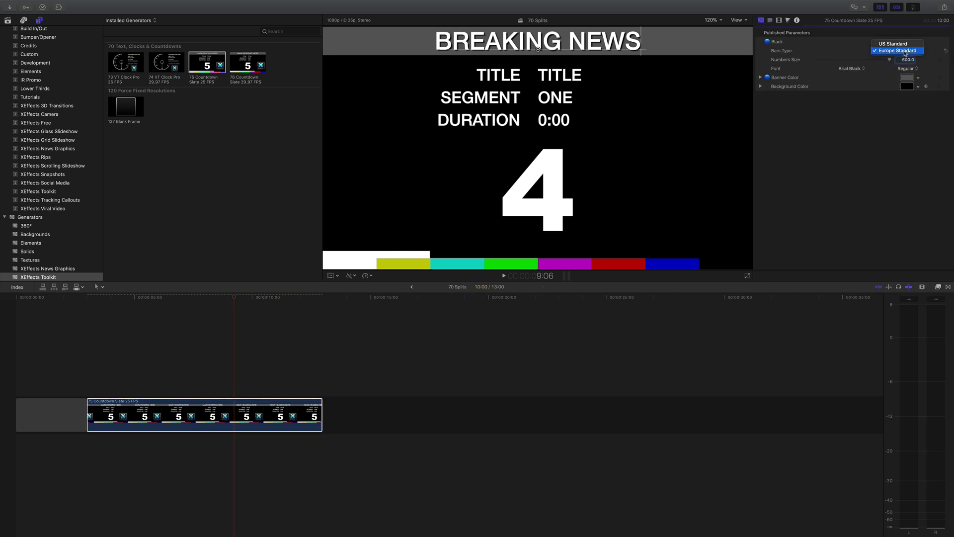
pyautogui.click(904, 45)
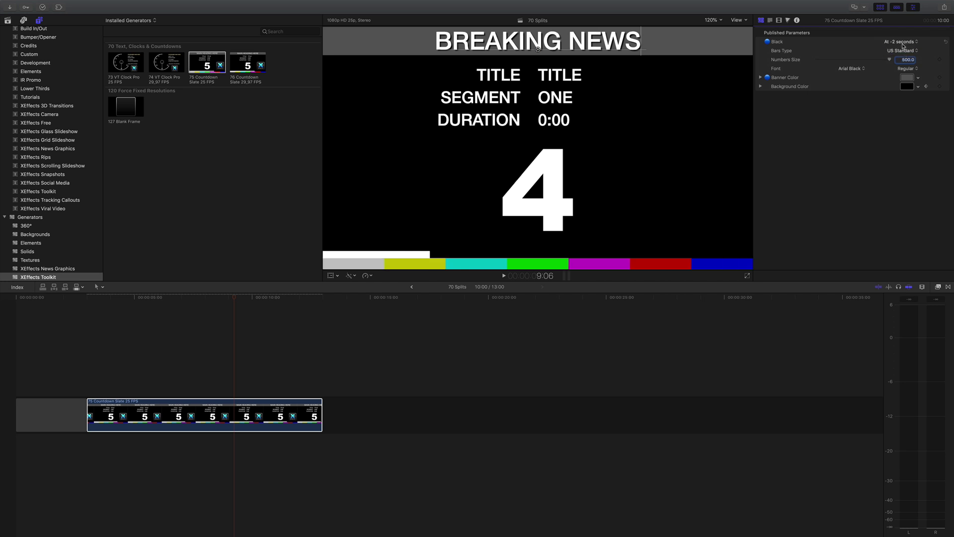
pyautogui.moveTo(232, 303); pyautogui.dragTo(196, 301)
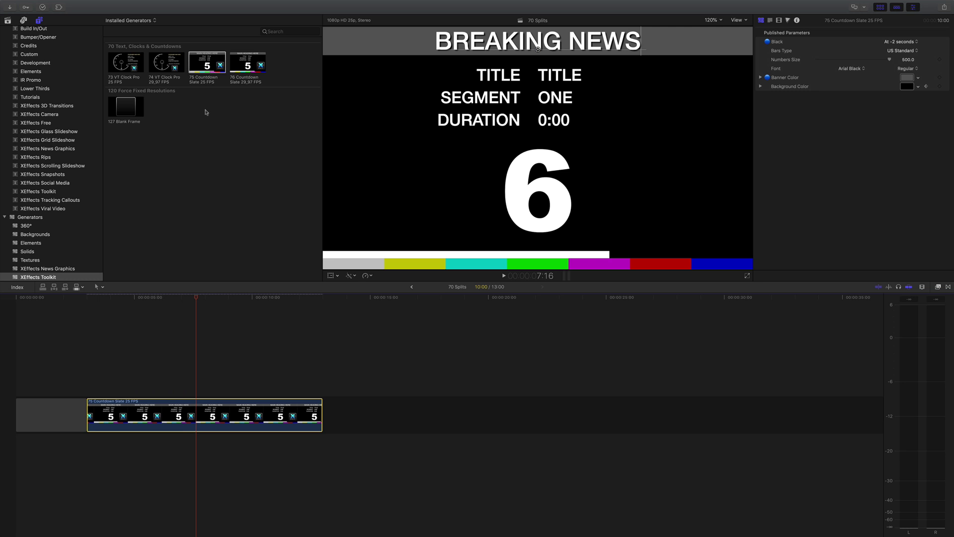